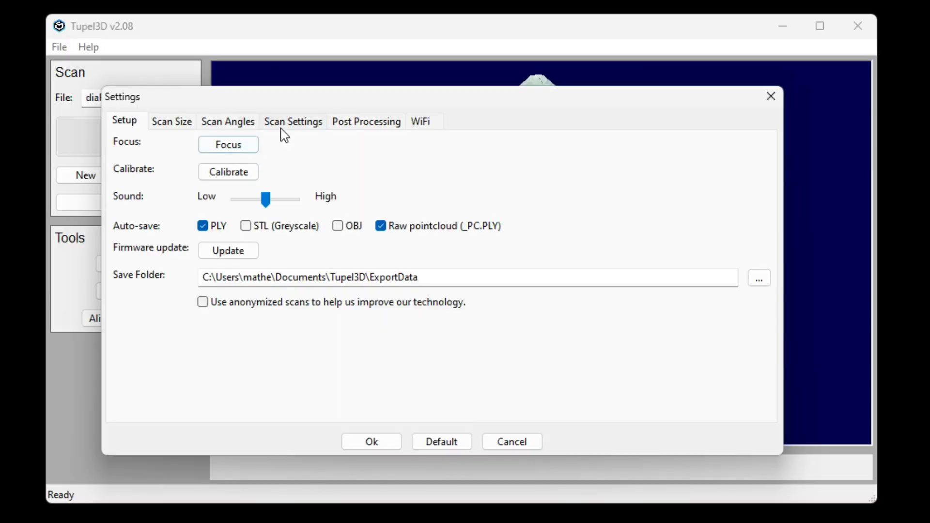
- Keep the Dense and Low scan-angle preset, close Settings, and rotate the point cloud
click(228, 119)
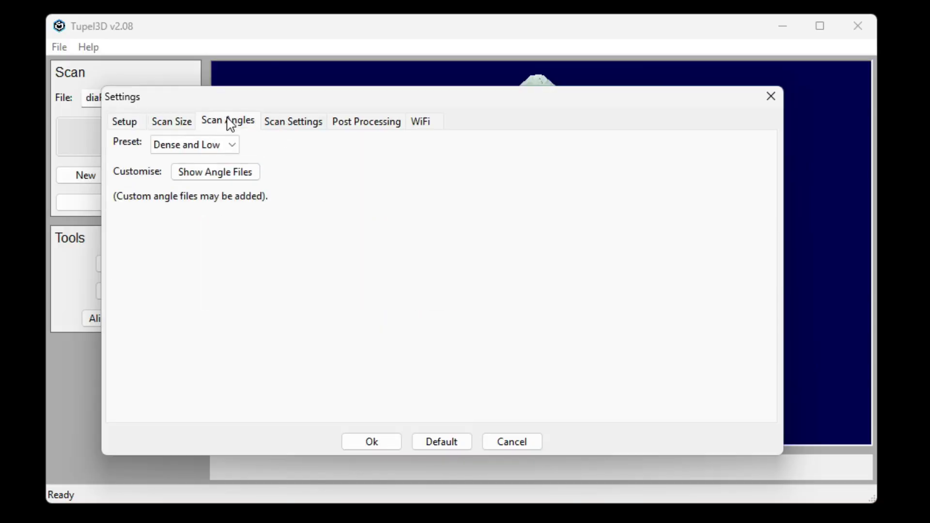
click(201, 145)
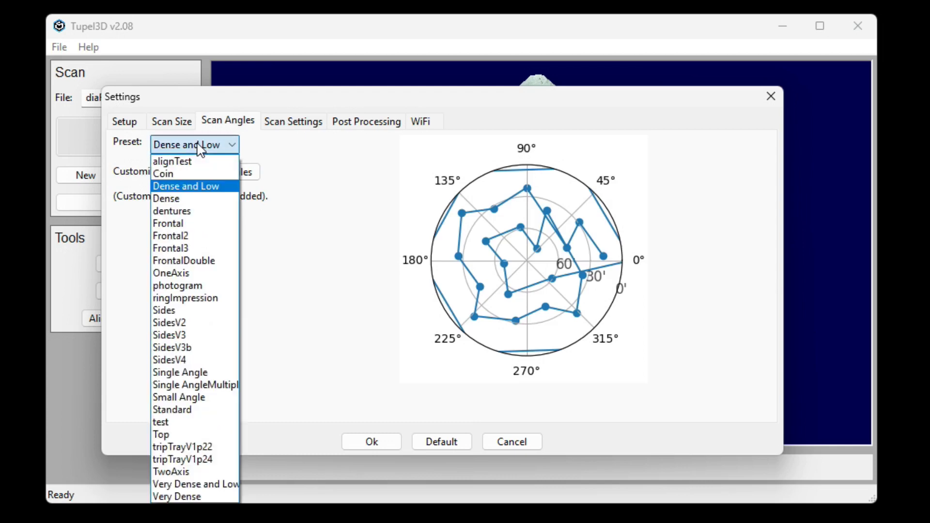
click(211, 189)
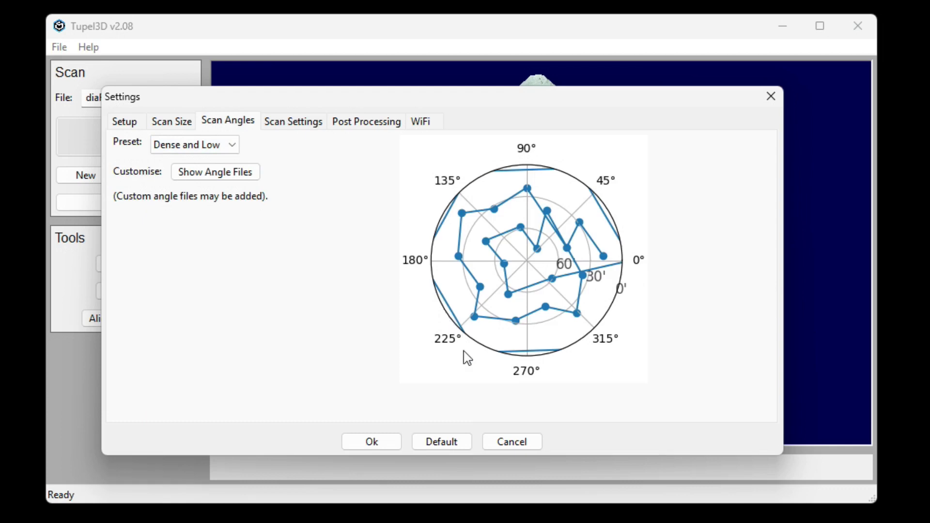
click(373, 441)
drag(548, 326, 423, 301)
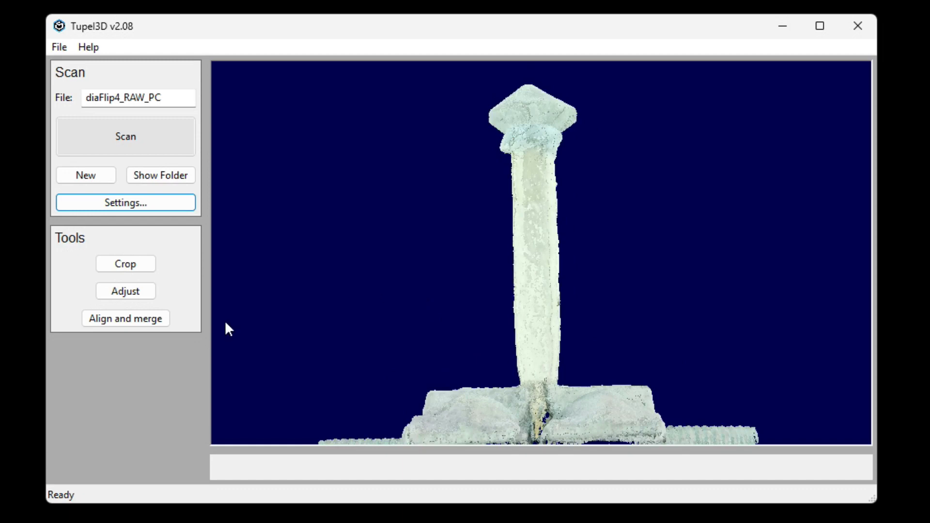
- Open Crop on the pillar scan and zoom in on the gemstone at its top
click(126, 264)
scroll(484, 126, up, 5)
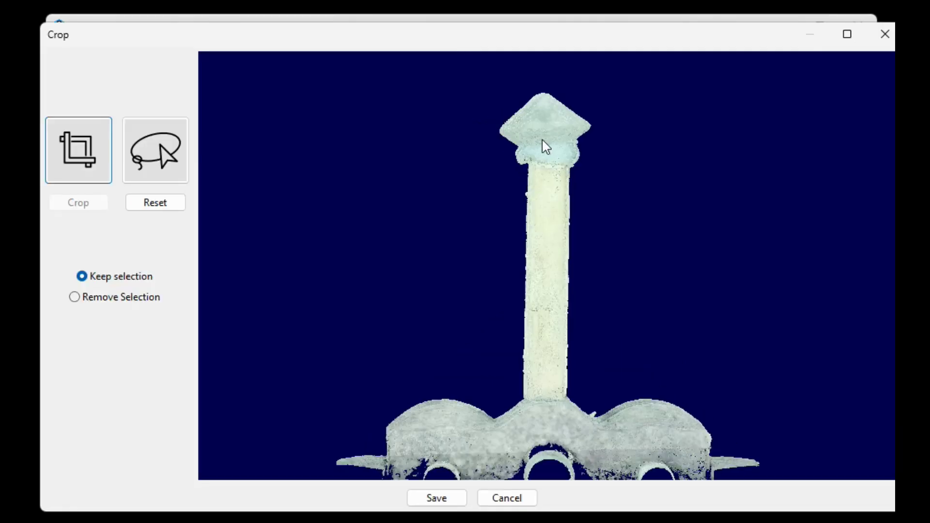
drag(546, 146, 547, 470)
scroll(544, 249, up, 4)
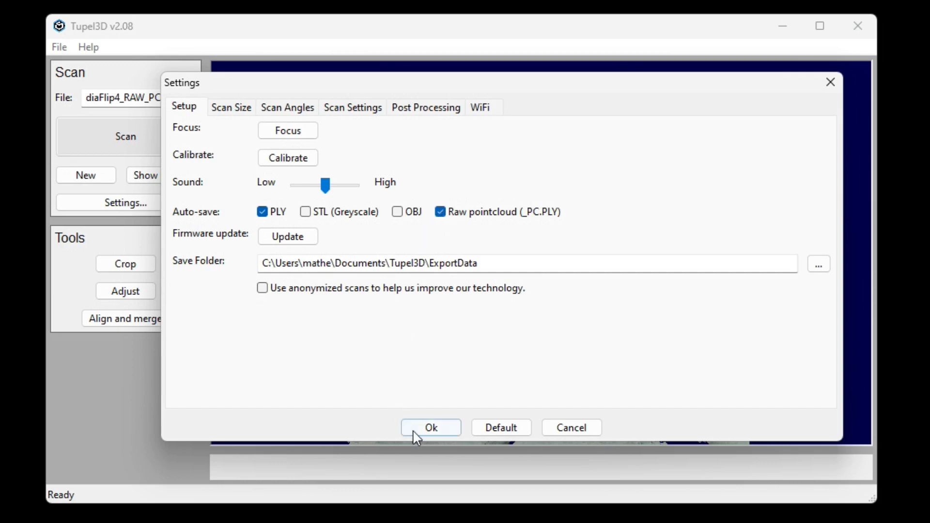
- Confirm Settings with Ok to show the full diaFlip4_RAW_PC point cloud again
click(442, 429)
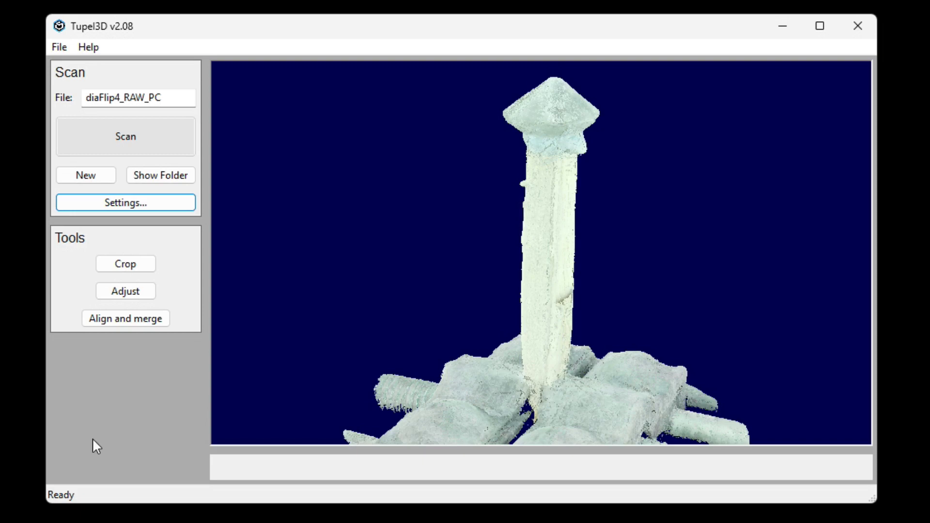
- Load dia4_RAW_PC.ply and diaFlip4_RAW_PC.ply from the diamond folder into Align and merge
click(125, 320)
click(175, 157)
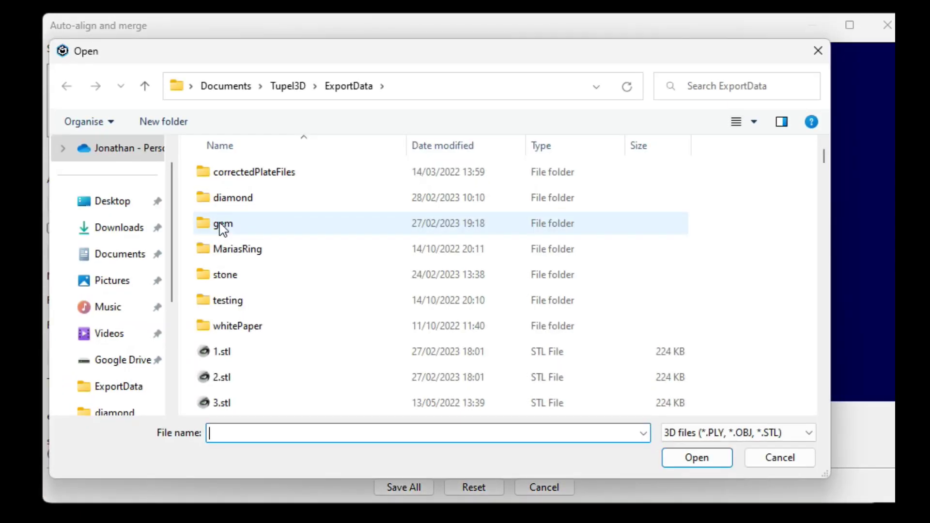
double_click(226, 199)
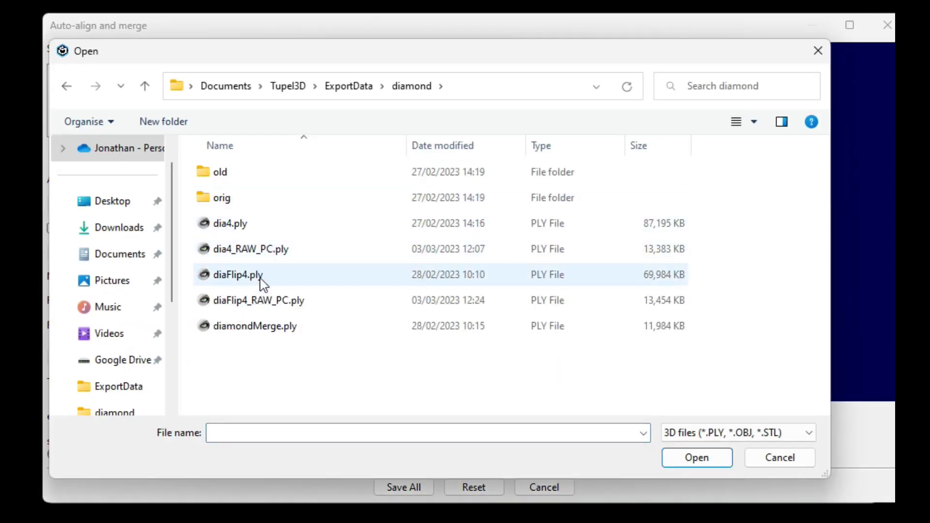
click(266, 302)
ctrl+click(257, 252)
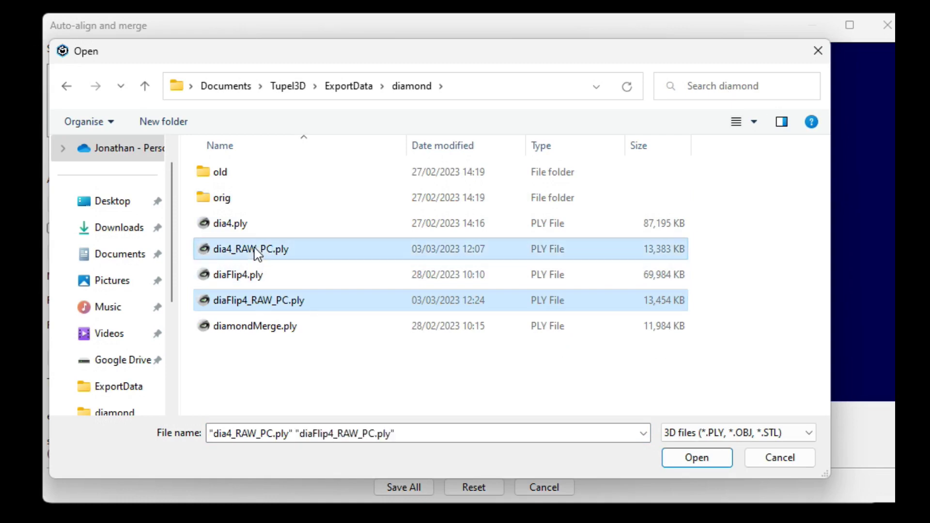
click(706, 460)
- Zoom and orbit to inspect the coarsely aligned gemstone scans
scroll(618, 191, up, 3)
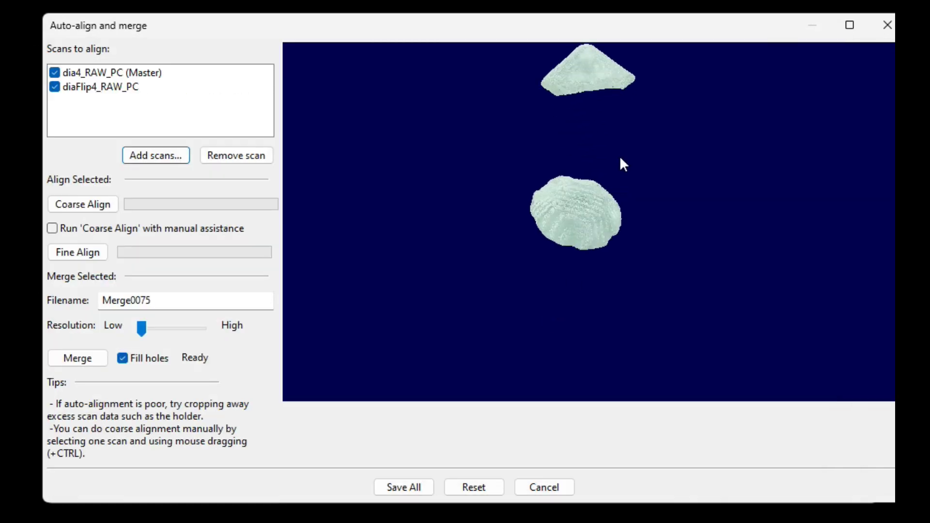
ctrl+drag(633, 200, 612, 97)
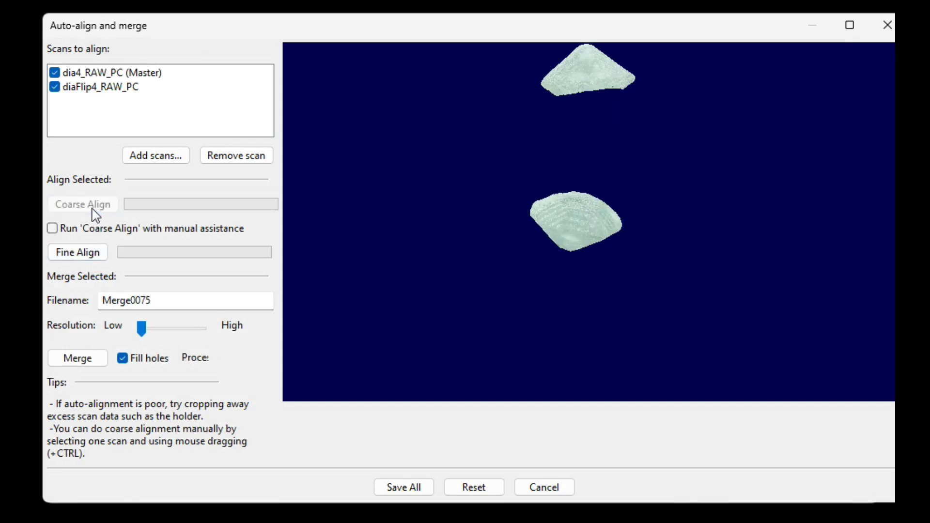
scroll(567, 208, up, 5)
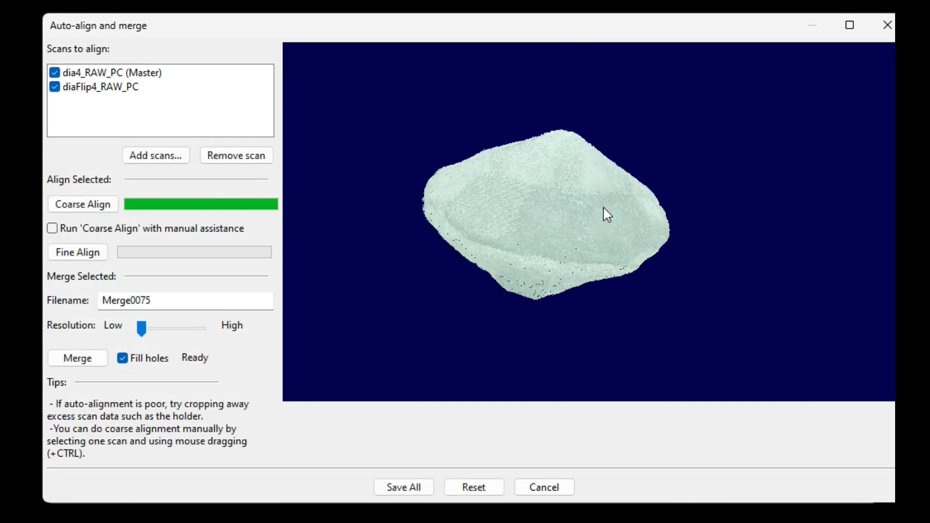
drag(615, 266, 759, 260)
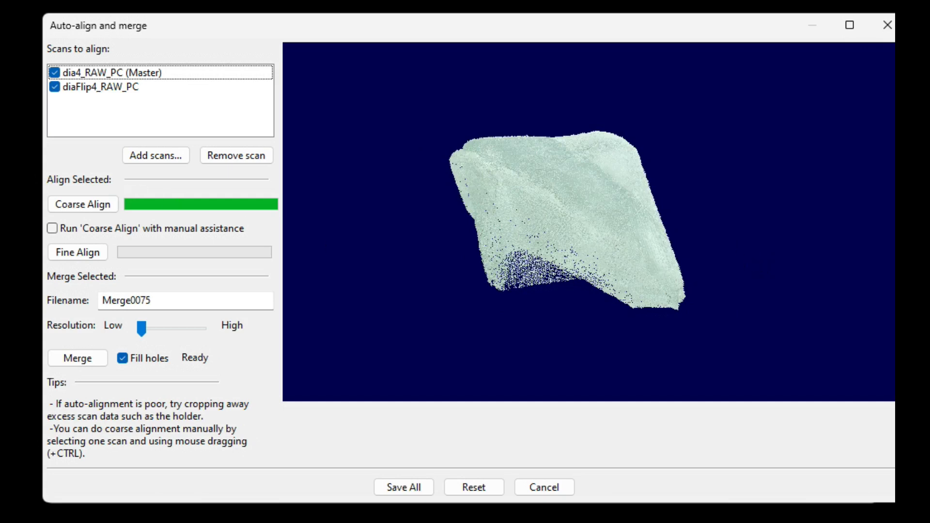
- Select diaFlip4_RAW_PC, slide it beside the master scan, and rotate its disc into position
click(93, 90)
drag(496, 226, 601, 146)
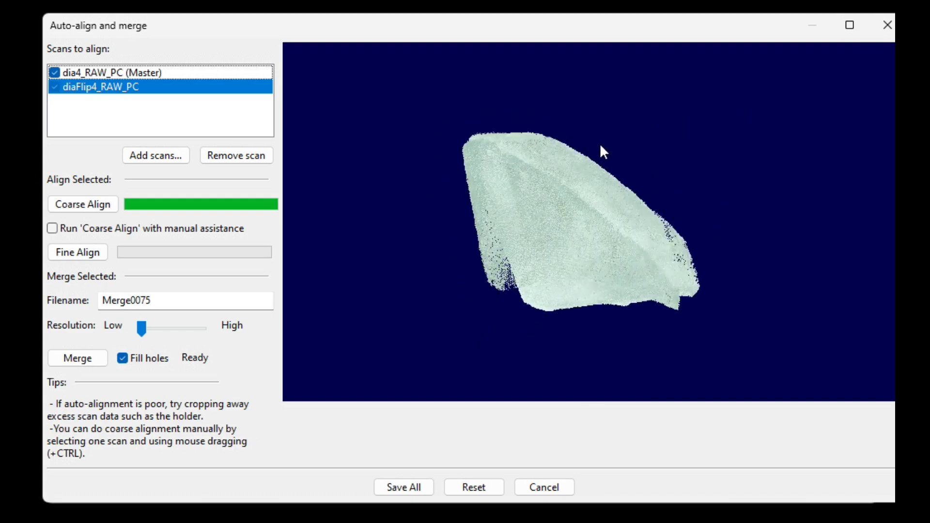
click(176, 92)
drag(708, 141, 575, 180)
click(134, 89)
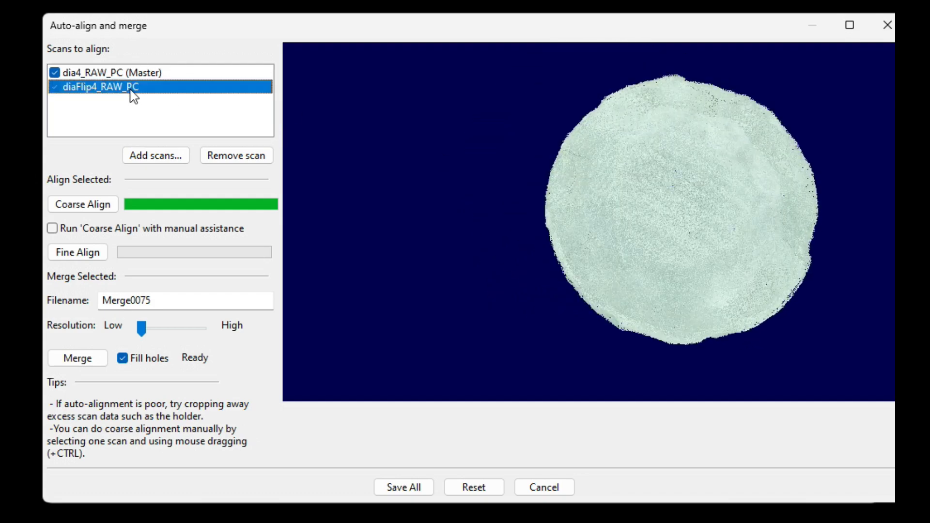
ctrl+drag(668, 207, 645, 210)
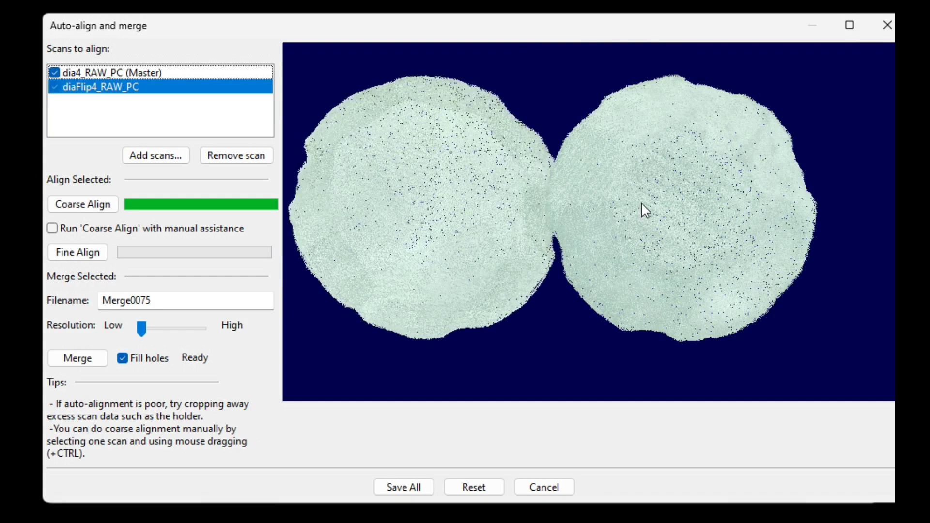
ctrl+drag(539, 273, 482, 256)
- Reselect diaFlip4_RAW_PC and shift it onto dia4_RAW_PC until the outlines coincide
click(155, 92)
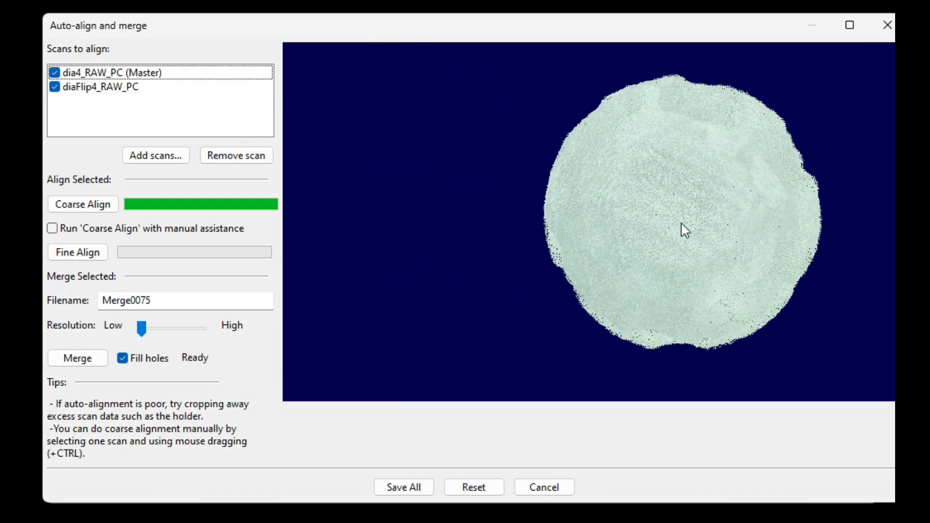
drag(633, 270, 560, 207)
click(145, 88)
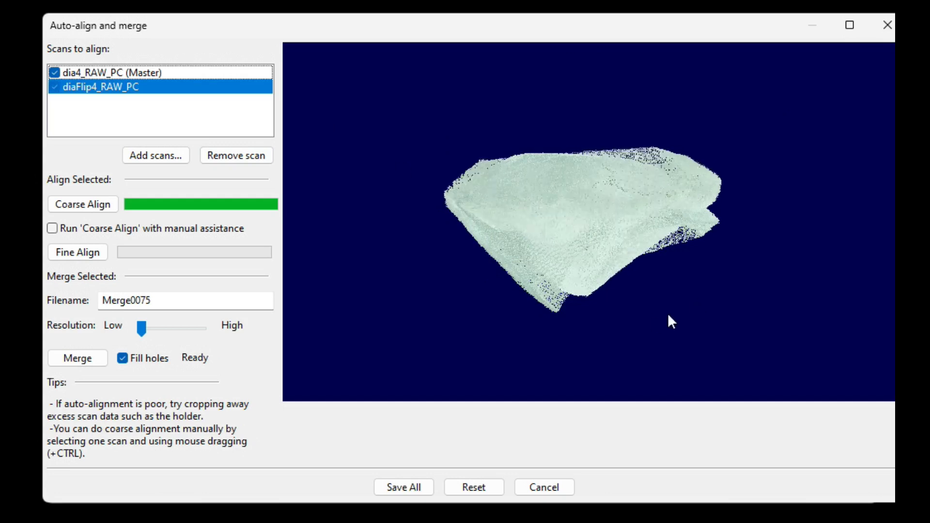
ctrl+drag(669, 316, 598, 302)
ctrl+drag(721, 178, 420, 146)
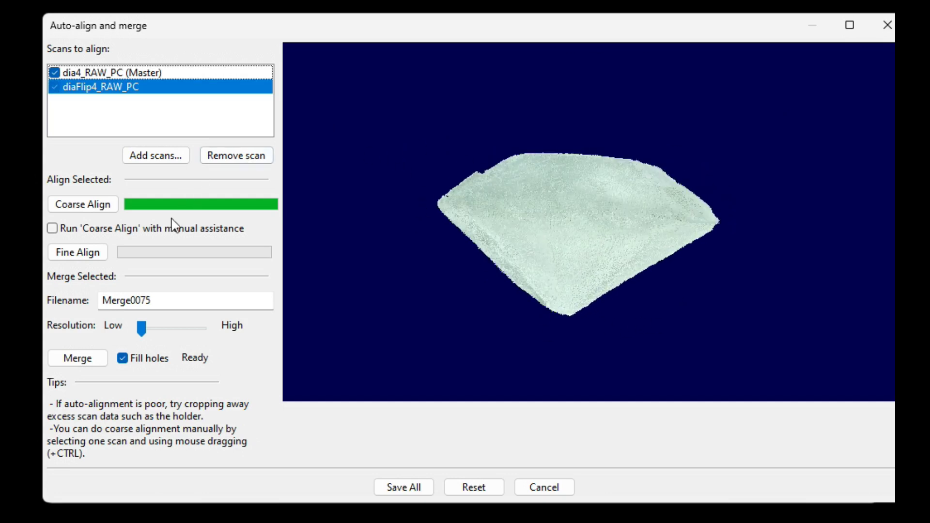
- Deselect the scan and run Fine Align to snap both gemstone scans tightly together
click(99, 103)
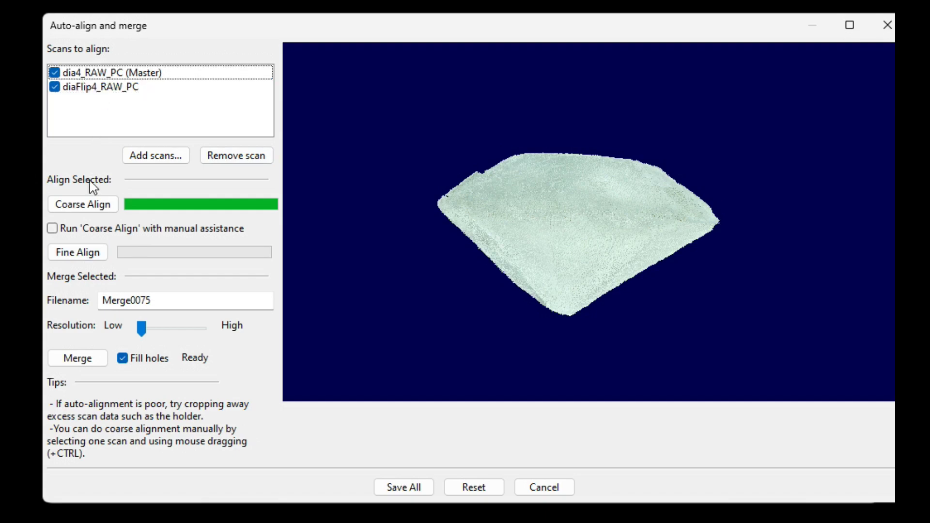
click(78, 253)
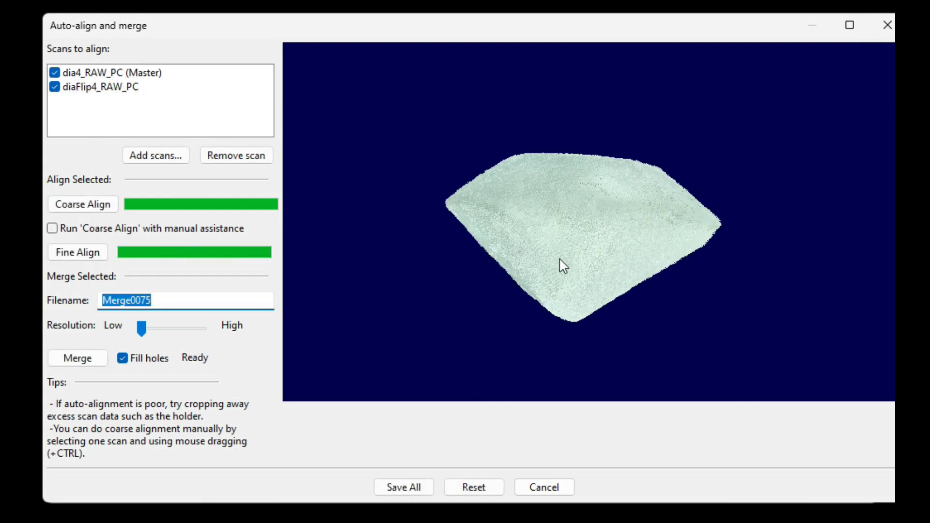
drag(531, 143, 555, 291)
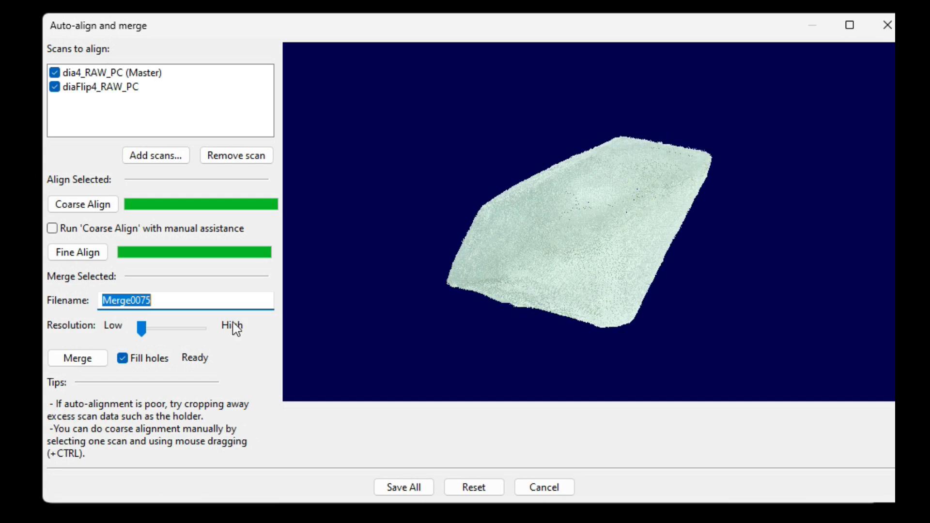